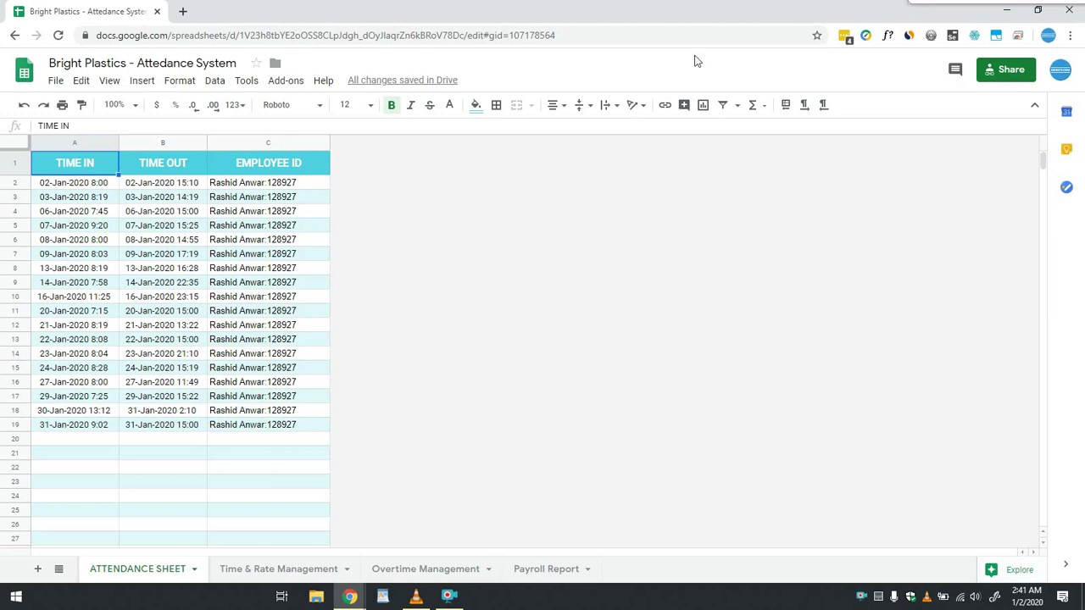
Examine the time in, time out and employee ID records on the ATTENDANCE SHEET
drag(93, 161, 246, 426)
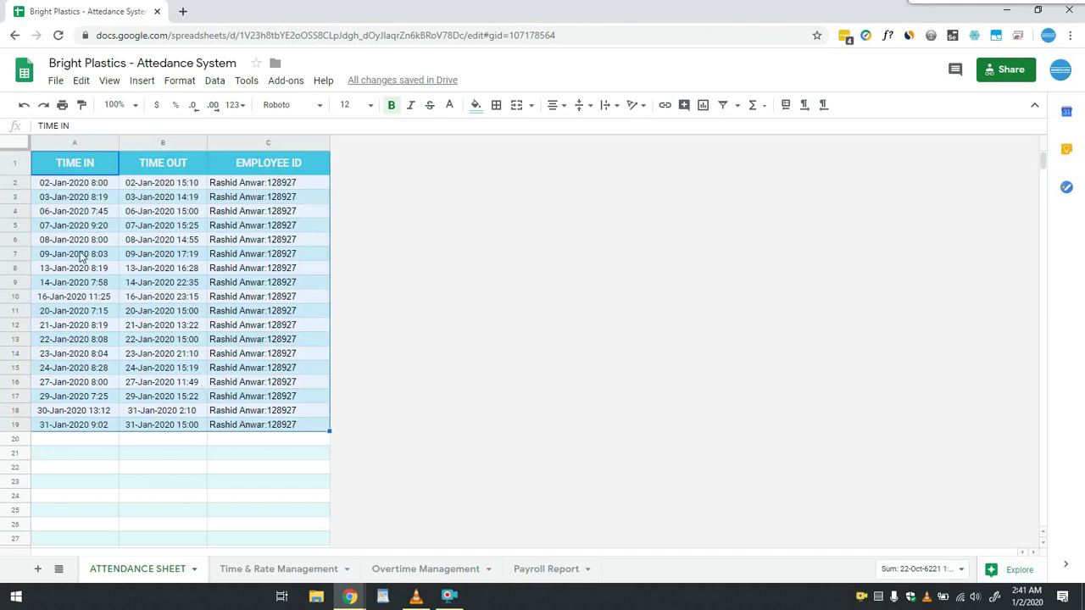
click(81, 169)
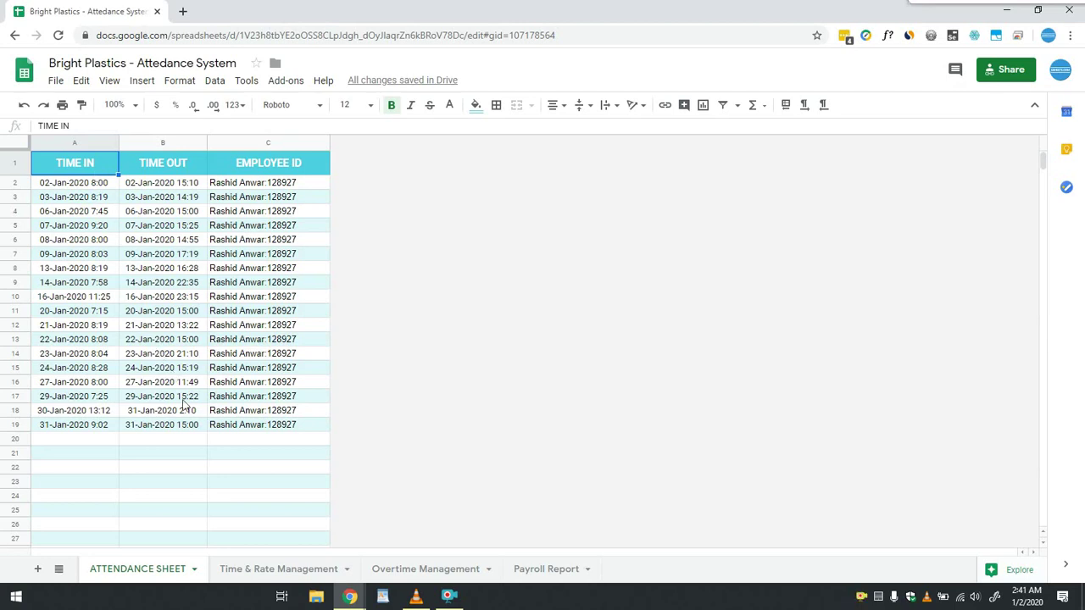
Inspect the salary/wage, employee type options, standard time in/out and total time columns on the Time & Rate Management sheet
click(266, 569)
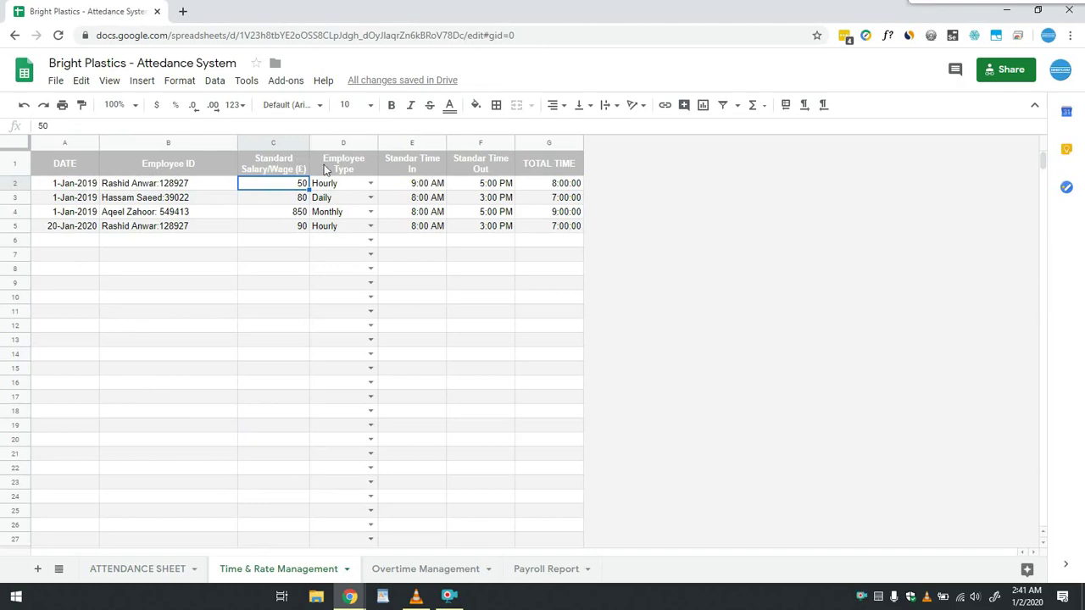
click(370, 183)
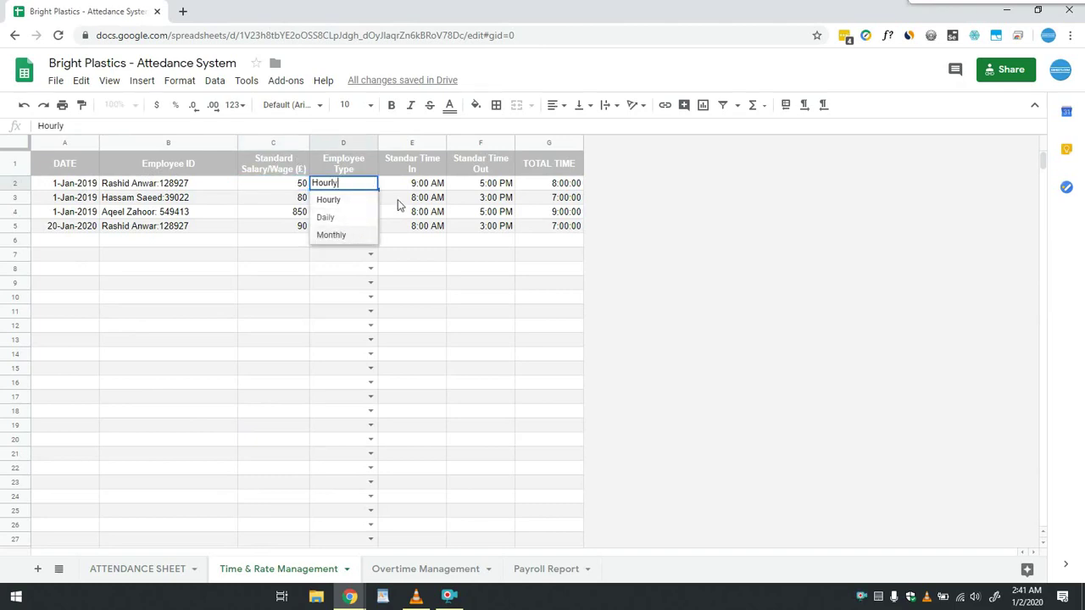
click(406, 190)
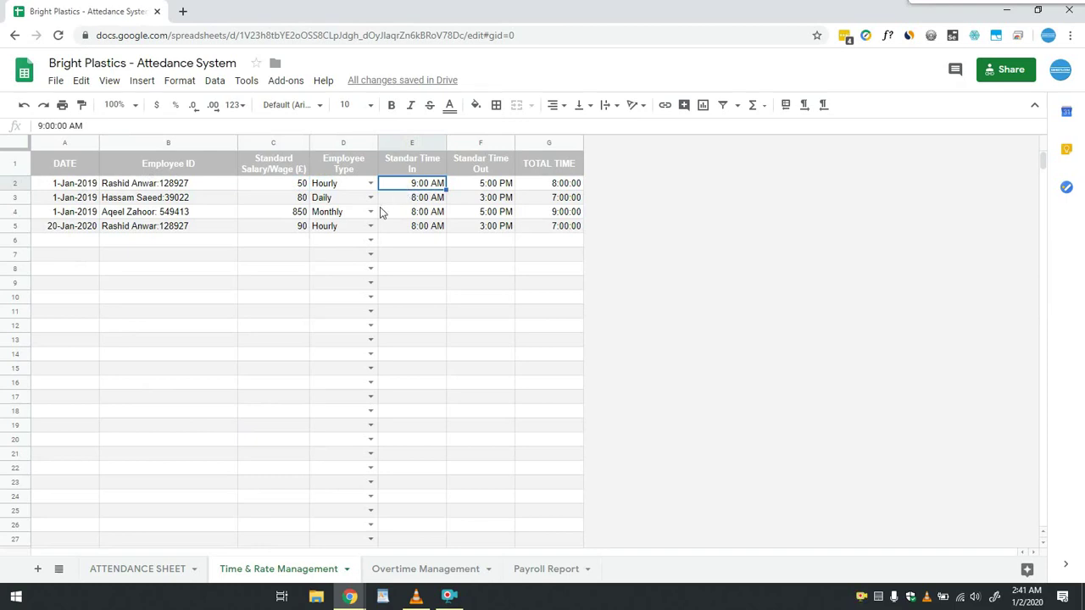
click(269, 144)
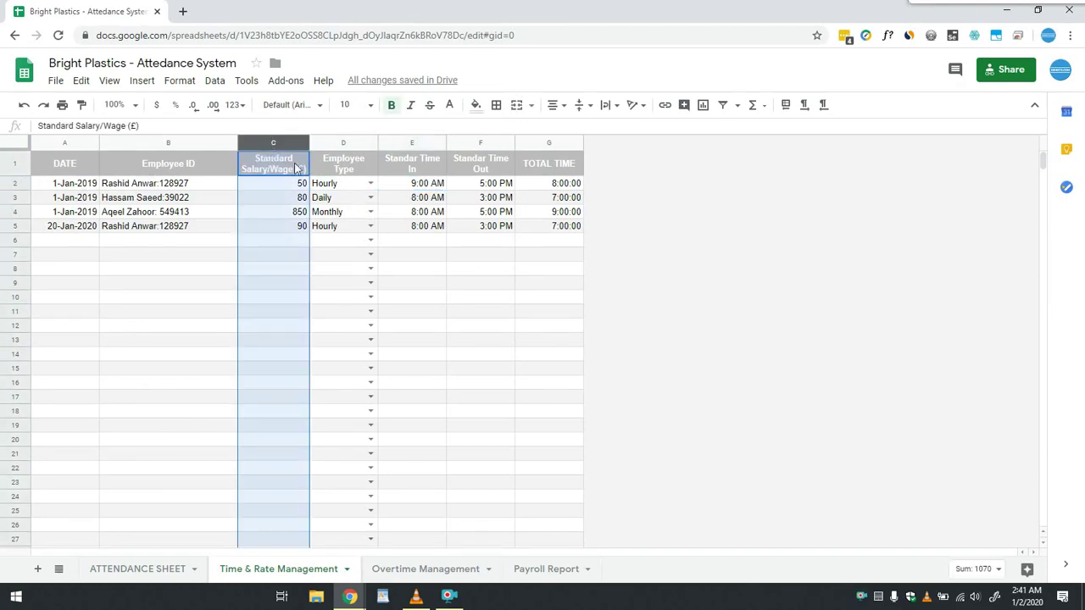
drag(414, 142, 547, 142)
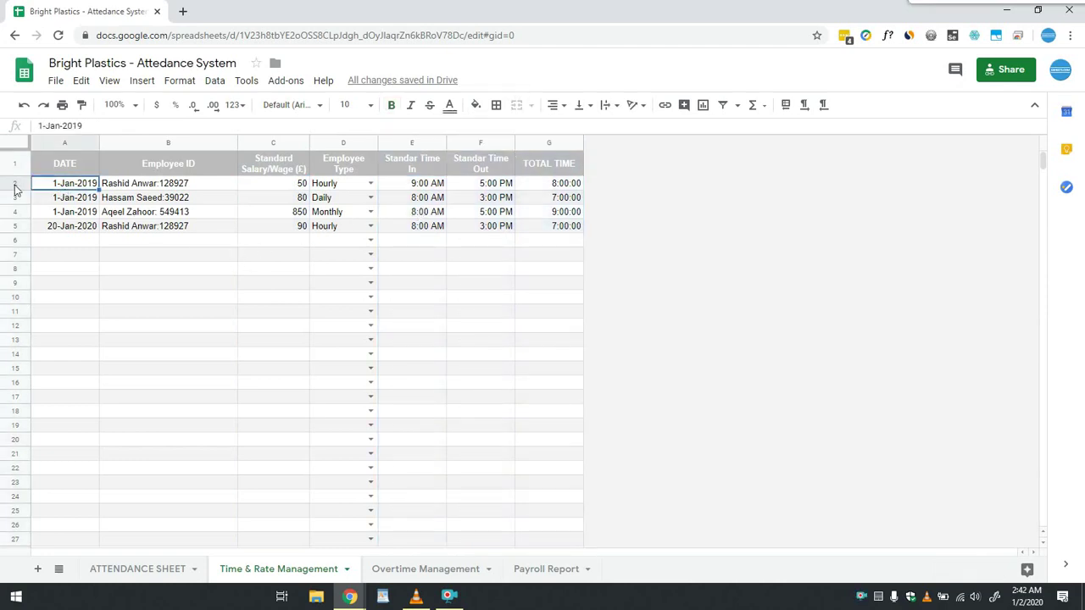
Compare the dates and wages of the same employee's two rate entries in rows 2 and 5
click(66, 190)
click(14, 183)
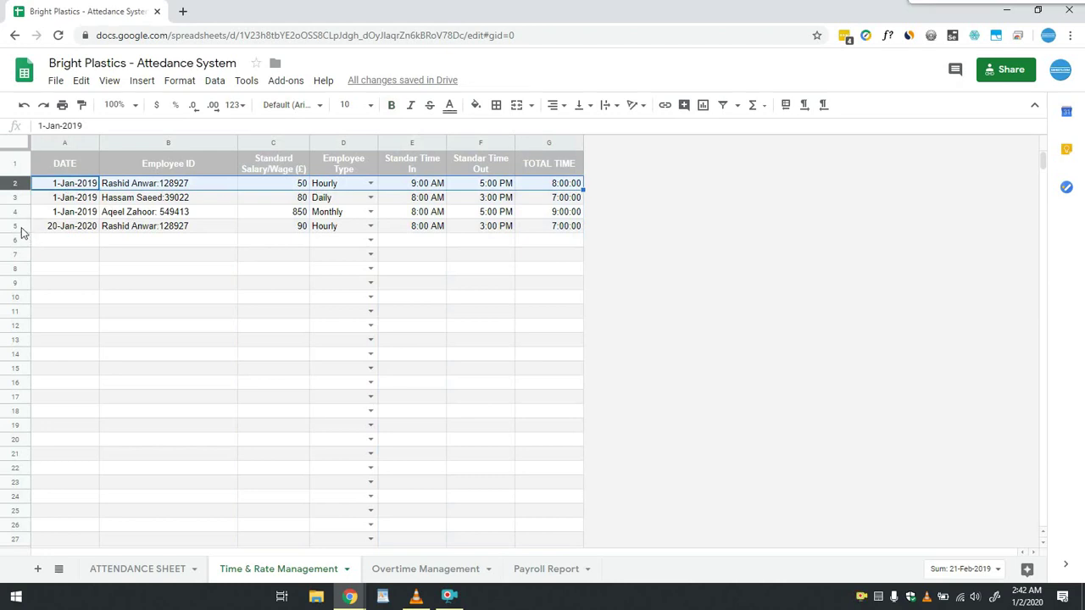
ctrl+click(17, 226)
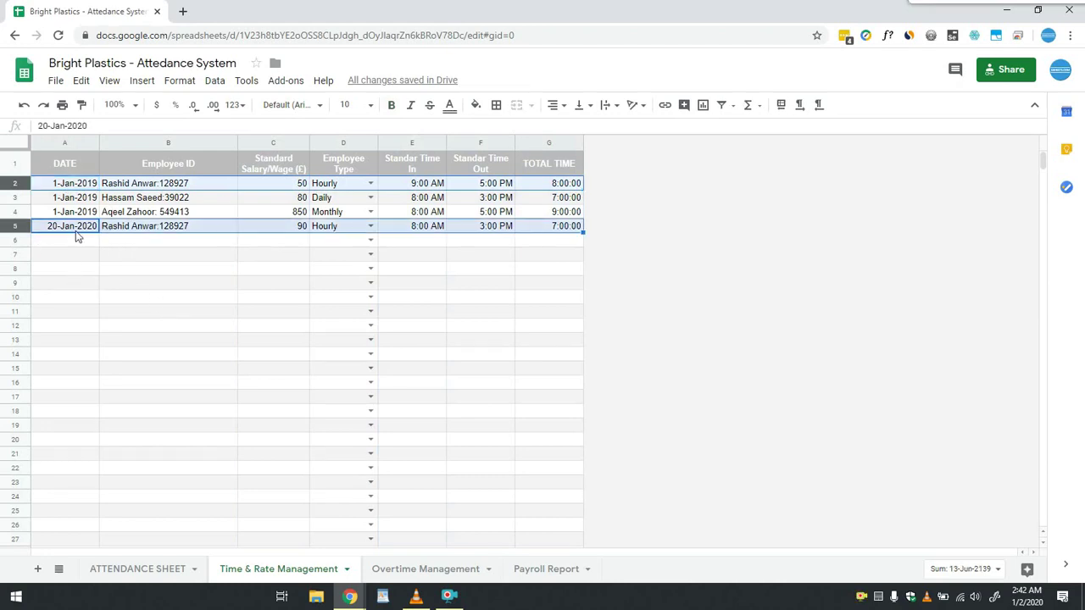
click(297, 186)
click(303, 227)
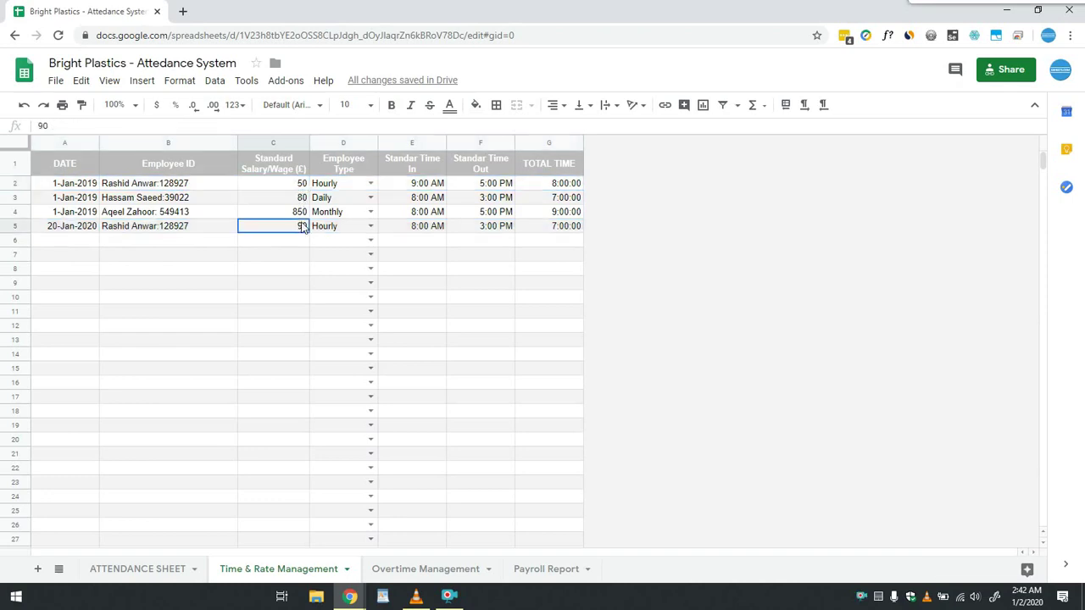
click(81, 226)
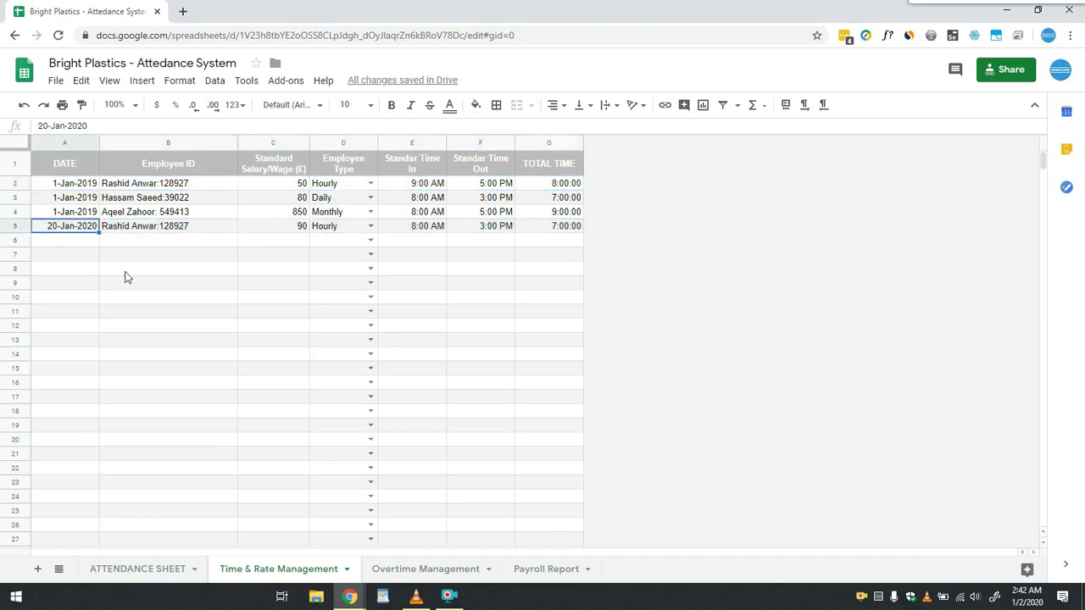
click(15, 226)
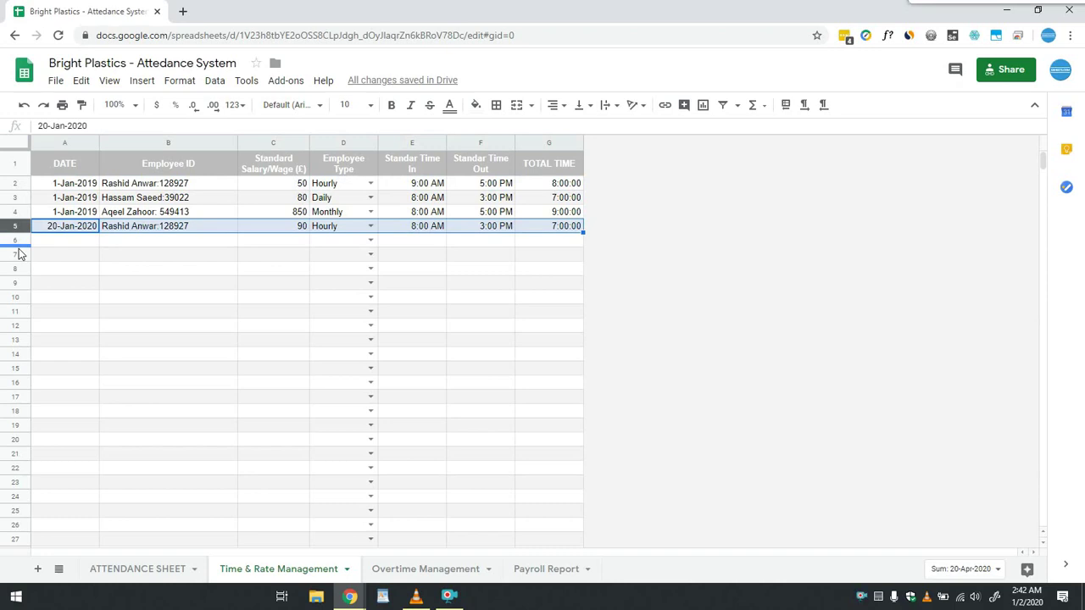
Examine the OVERTIME and NIGHT rate multiplier entries on the Overtime Management sheet
click(403, 569)
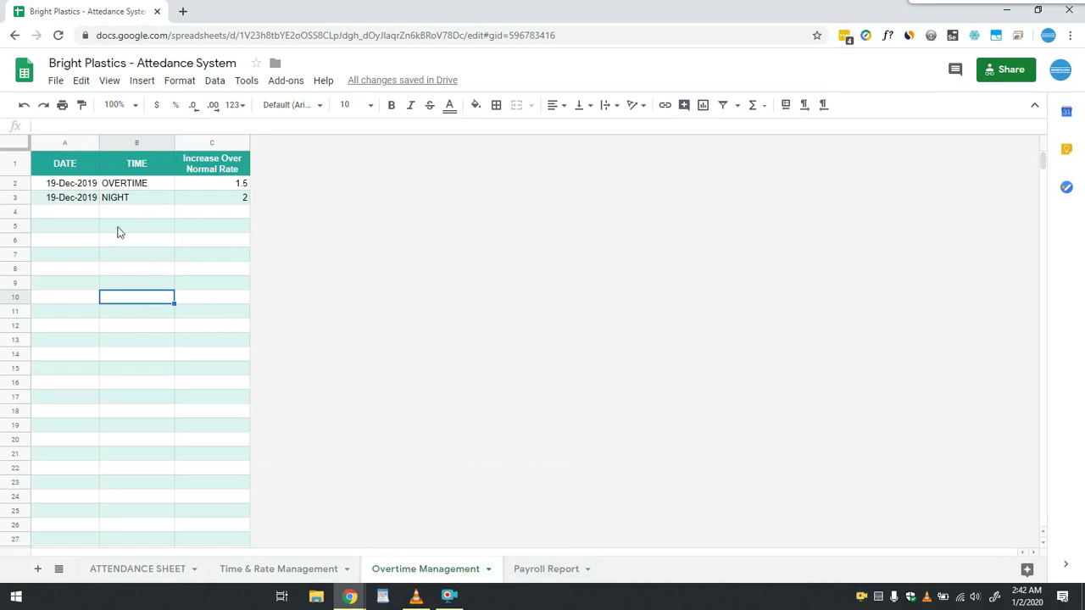
drag(85, 185, 216, 205)
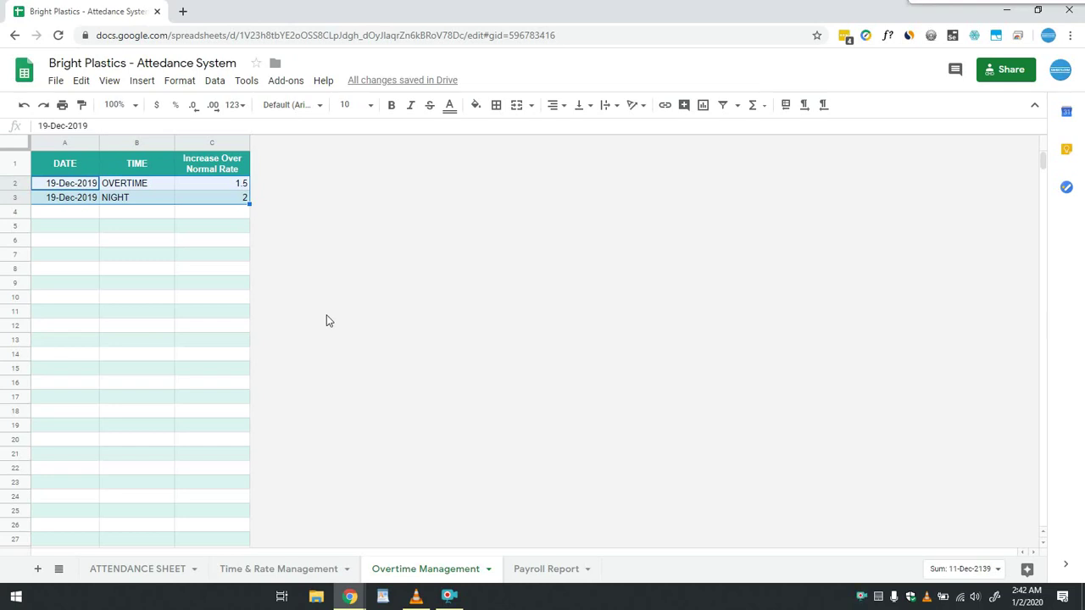
Set up the Payroll Report for the first listed employee, with report type MONTHLY and 1/2/2020 as the month
click(542, 569)
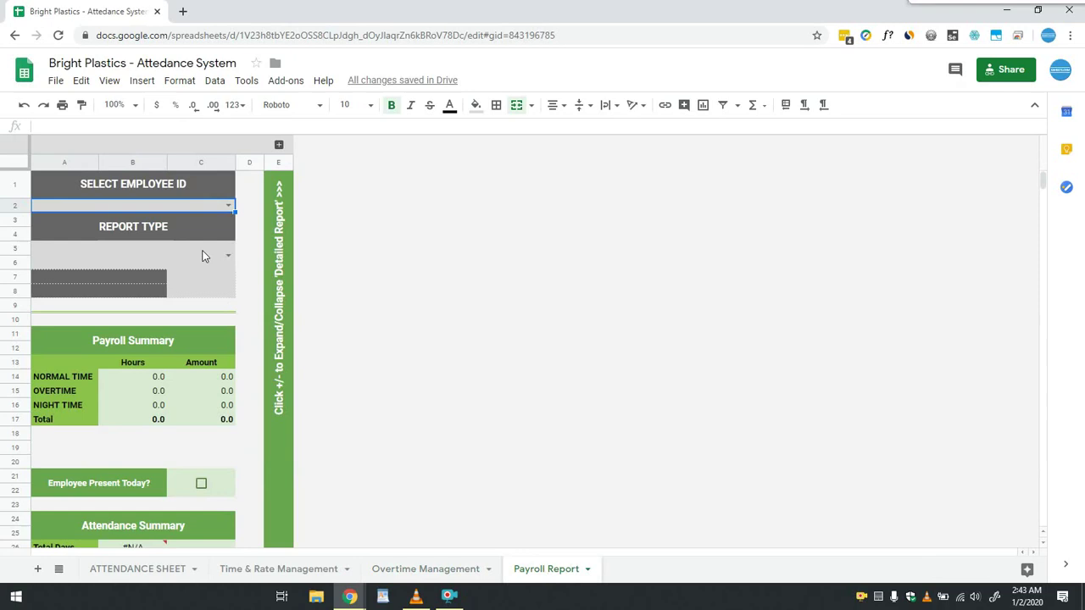
click(227, 205)
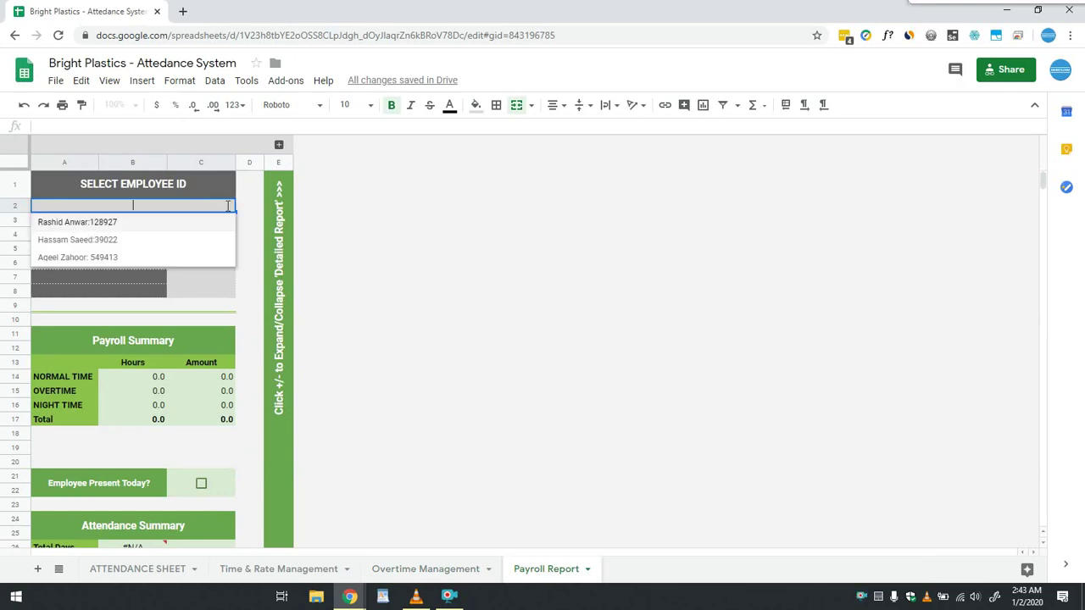
click(181, 223)
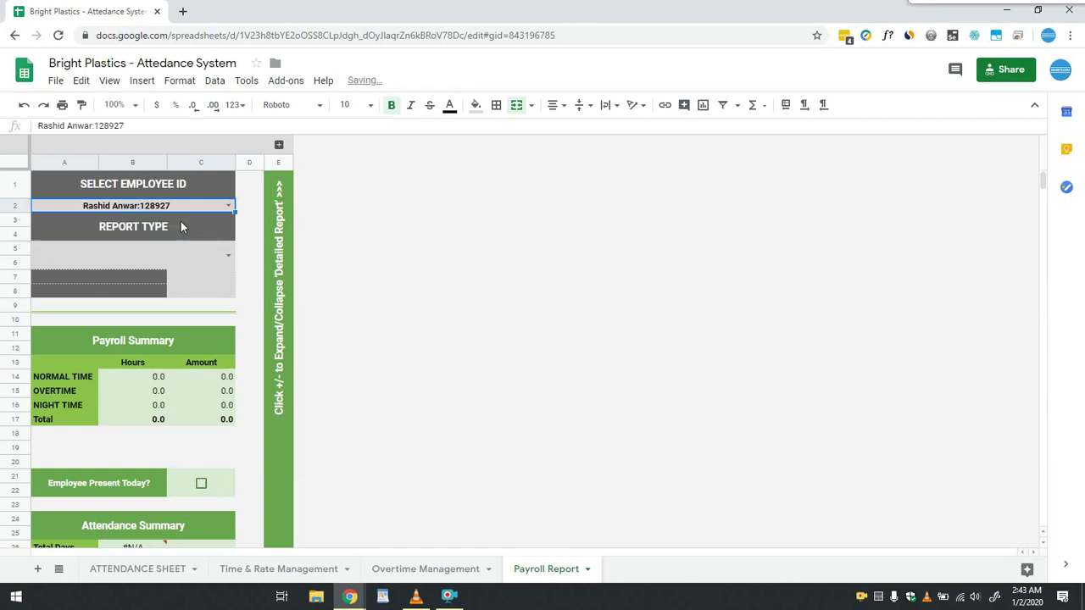
click(228, 257)
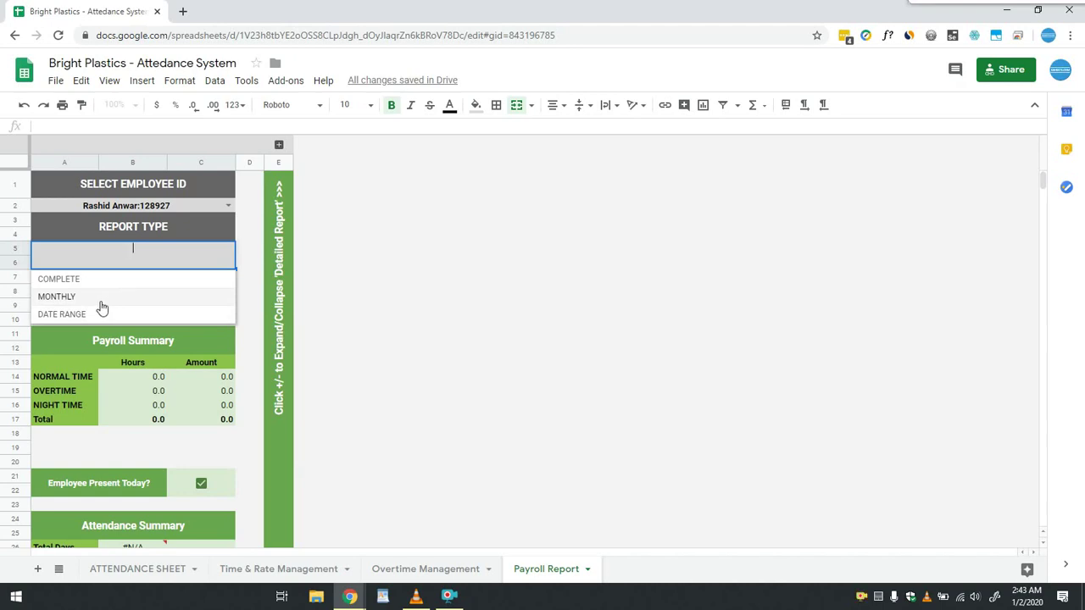
click(101, 303)
click(204, 281)
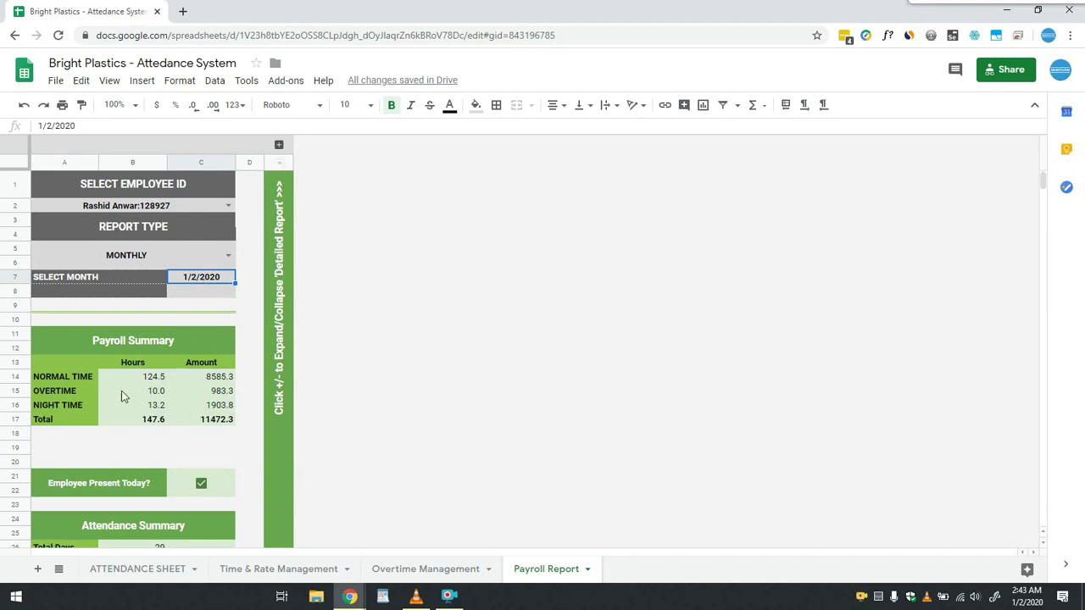
Review the Payroll Summary and Attendance Summary blocks of the report
drag(96, 342, 94, 419)
scroll(93, 417, down, 2)
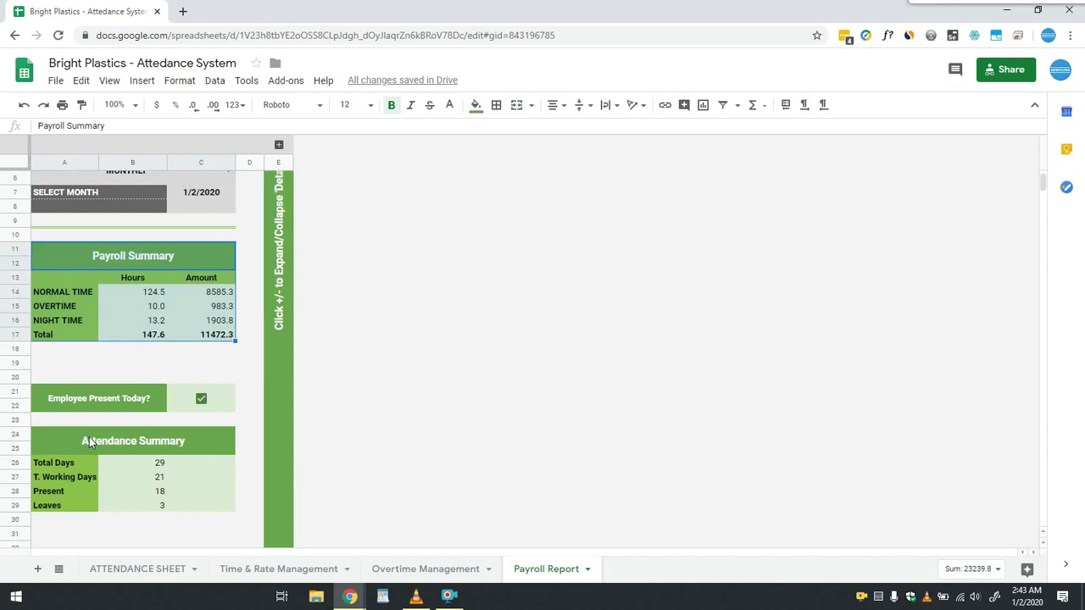
drag(89, 436, 85, 511)
scroll(160, 396, up, 2)
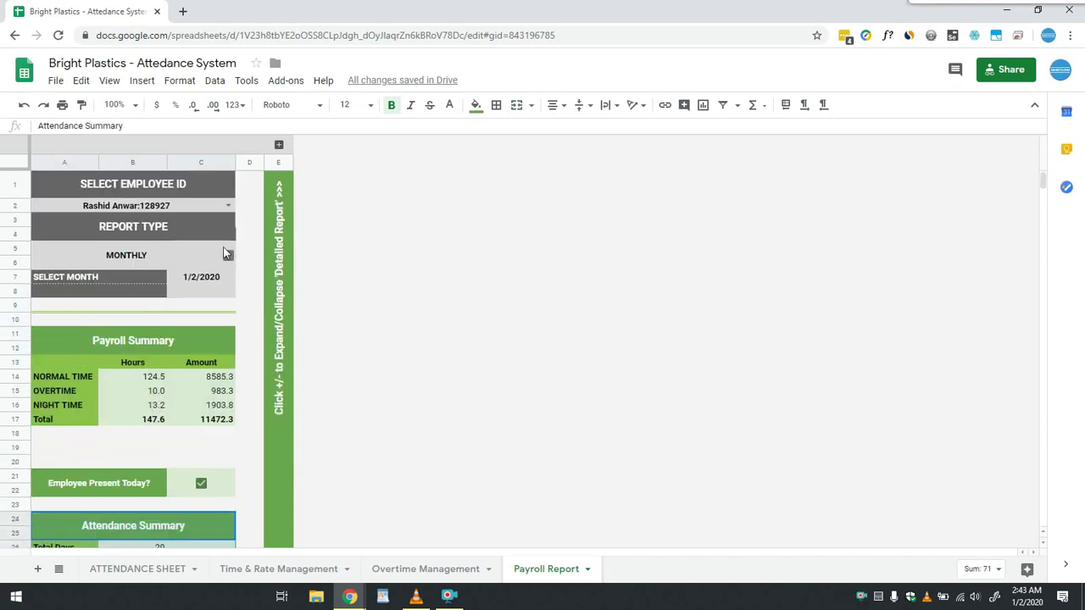
Expand the grouped columns of the employee attendance detailed report and bring the full table into view through TOTAL AMOUNT
click(278, 146)
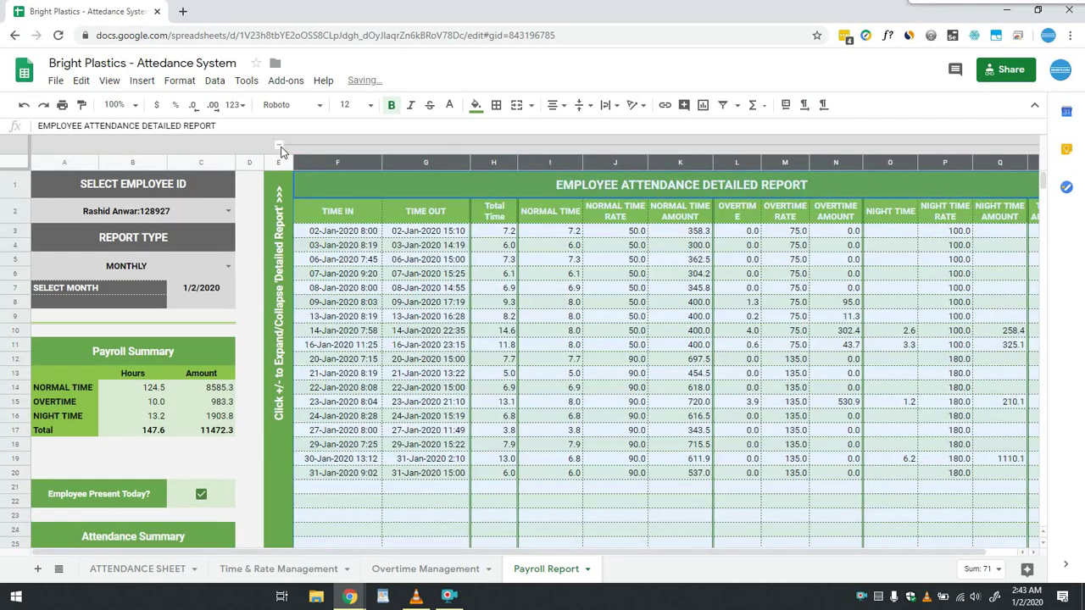
click(424, 274)
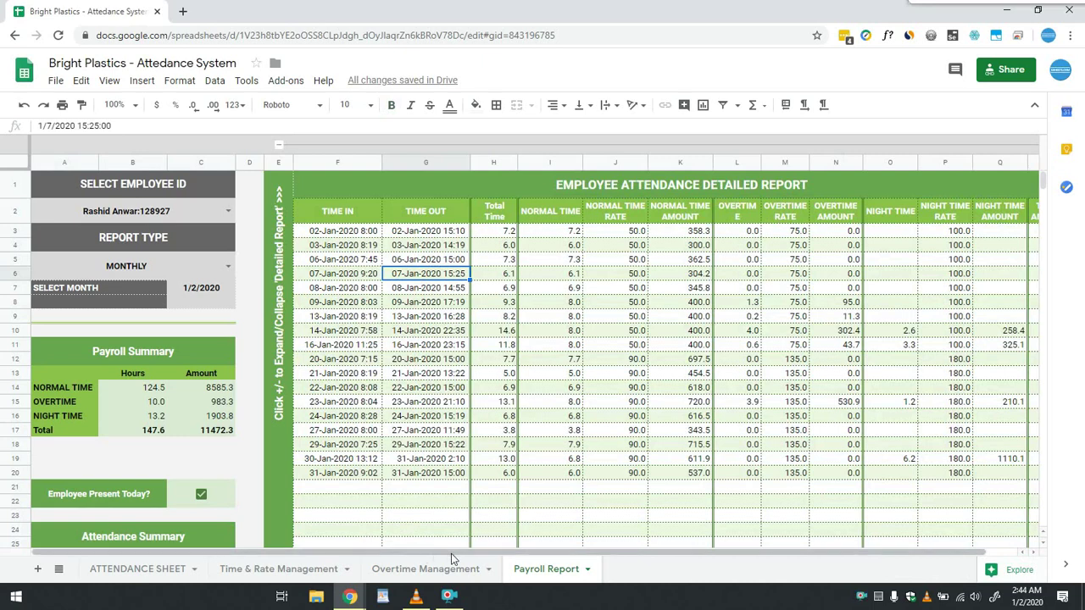
drag(452, 554, 456, 558)
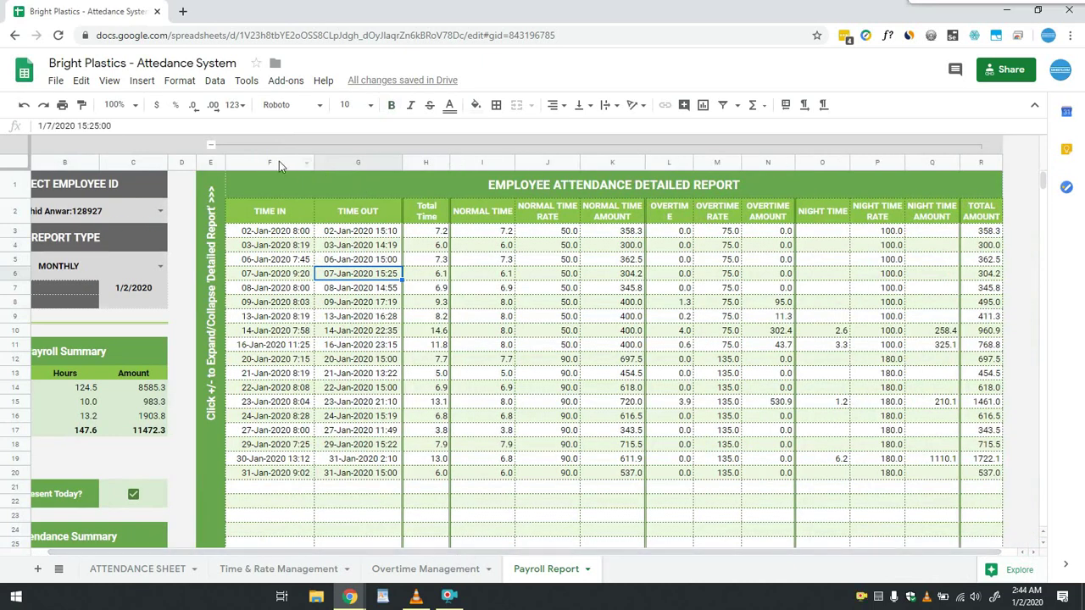
Examine the time in, time out, total time, normal time and normal time rate columns of the detailed report
drag(278, 161, 352, 161)
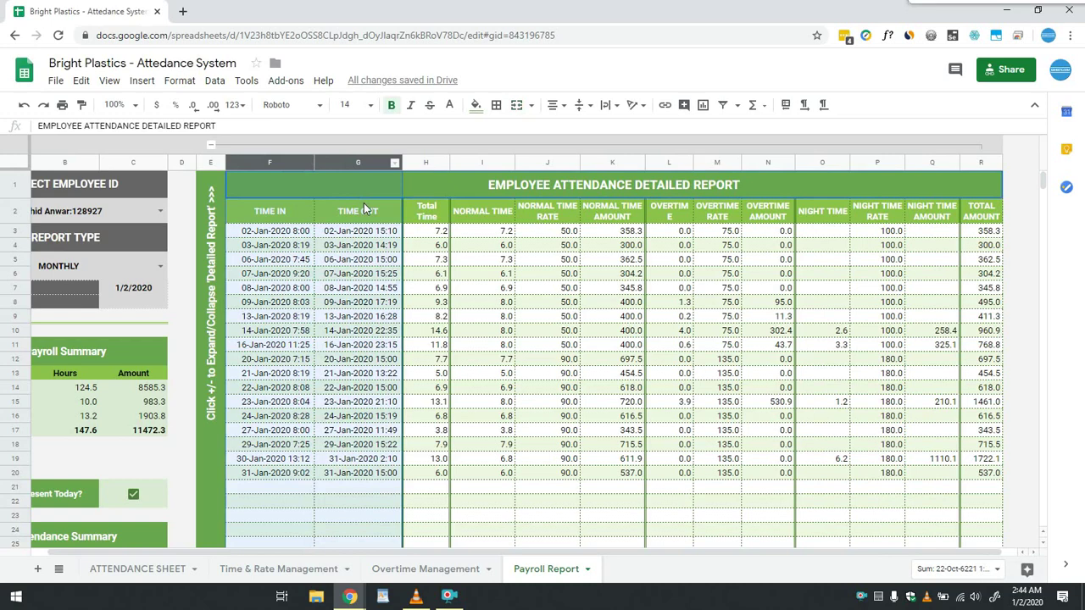
click(420, 163)
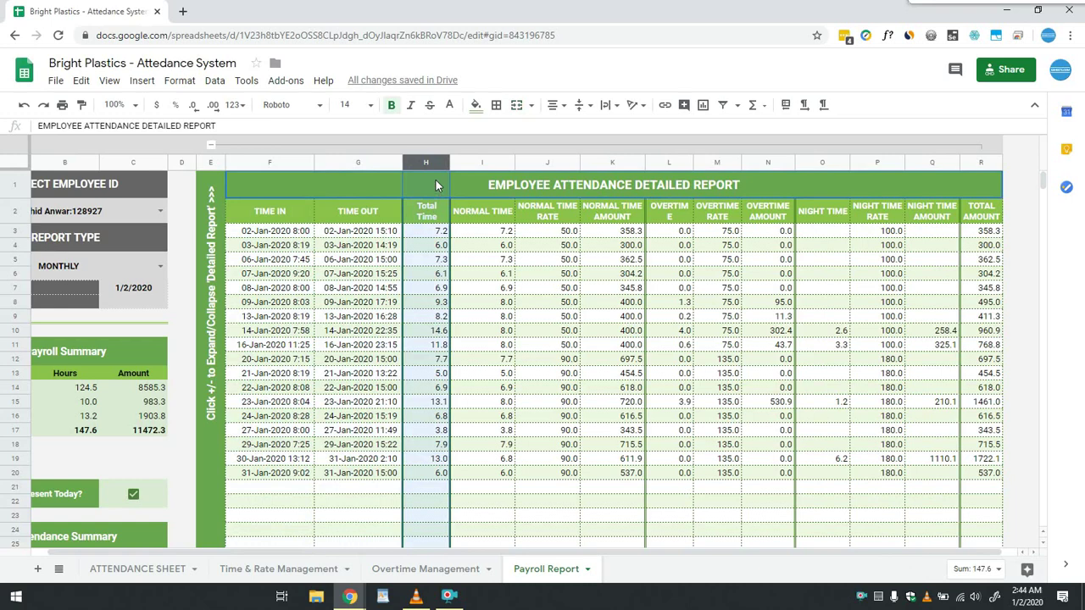
click(465, 165)
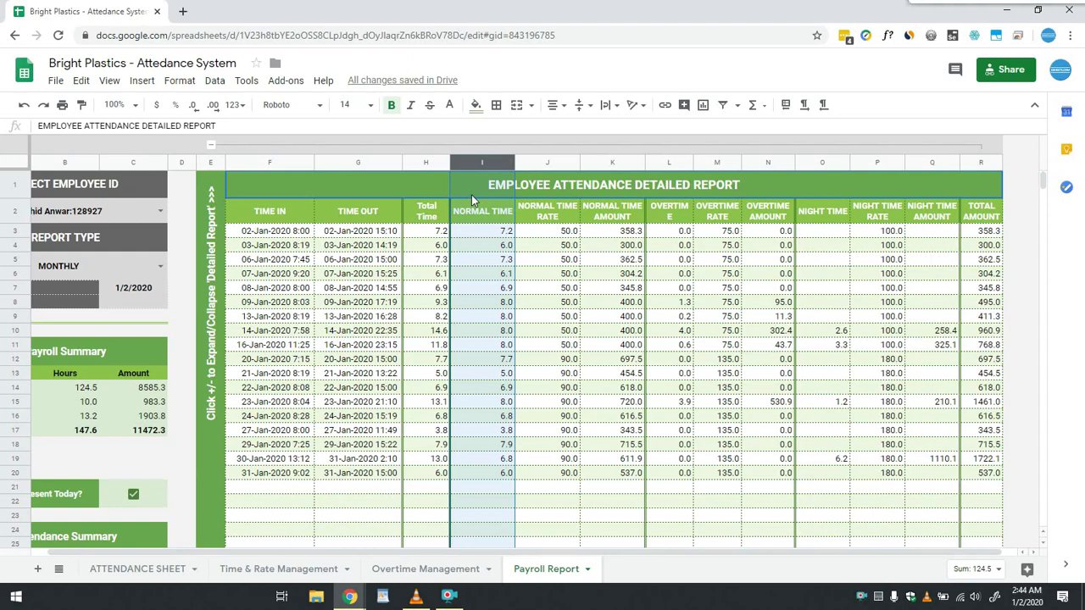
click(543, 162)
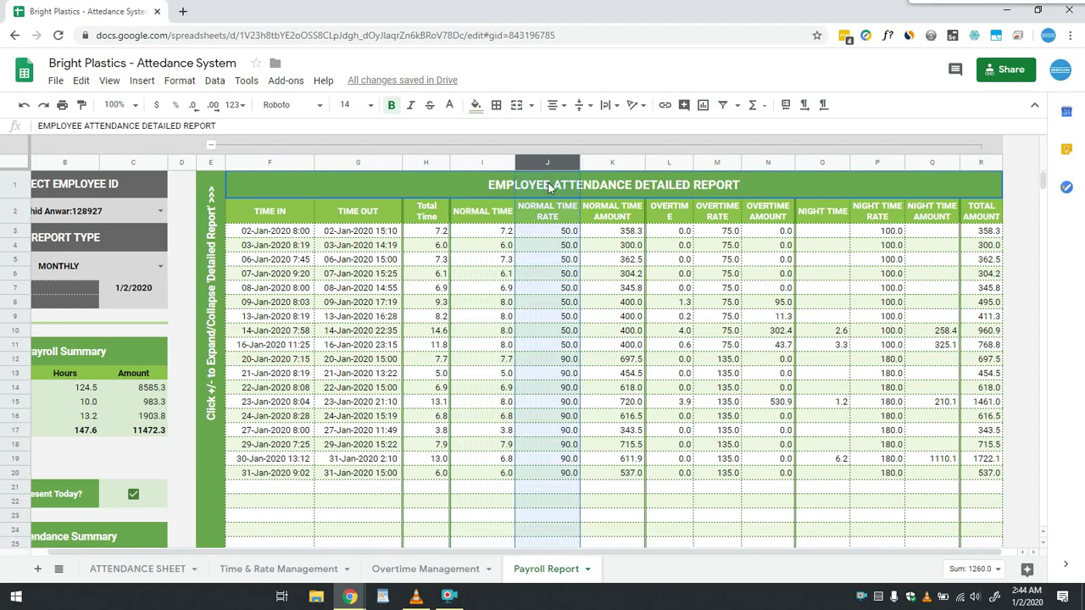
Compare the normal time rates for the days before 20-Jan-2020 with those from that date onward
click(550, 245)
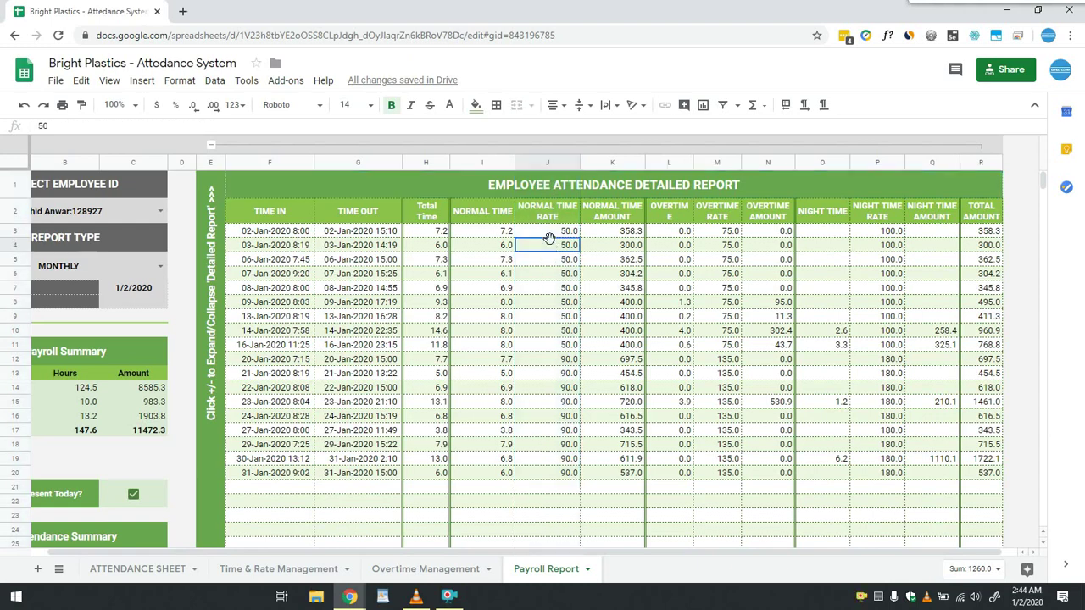
click(566, 359)
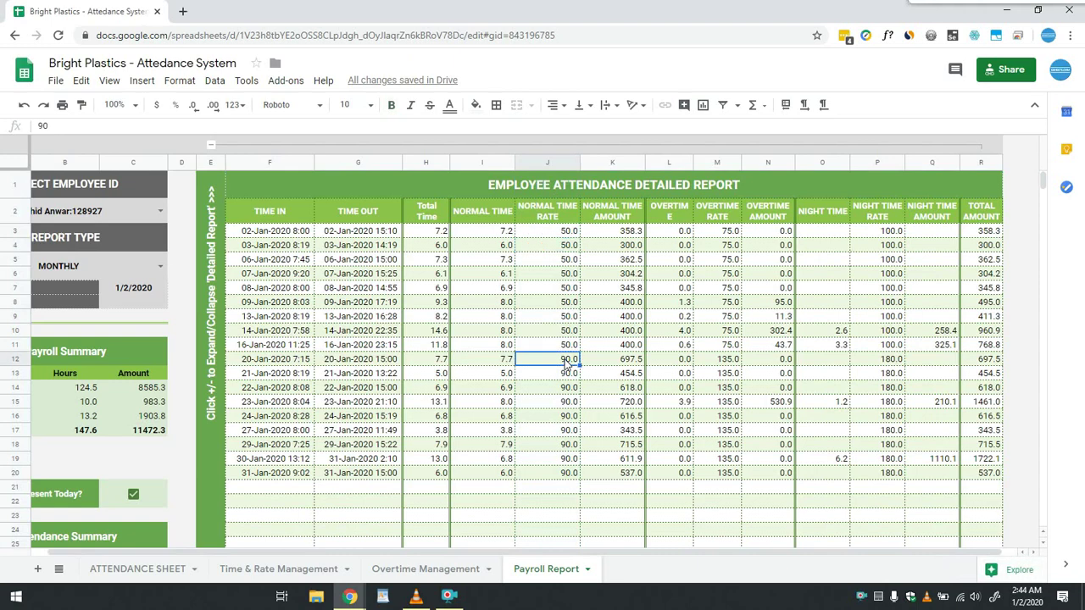
click(289, 359)
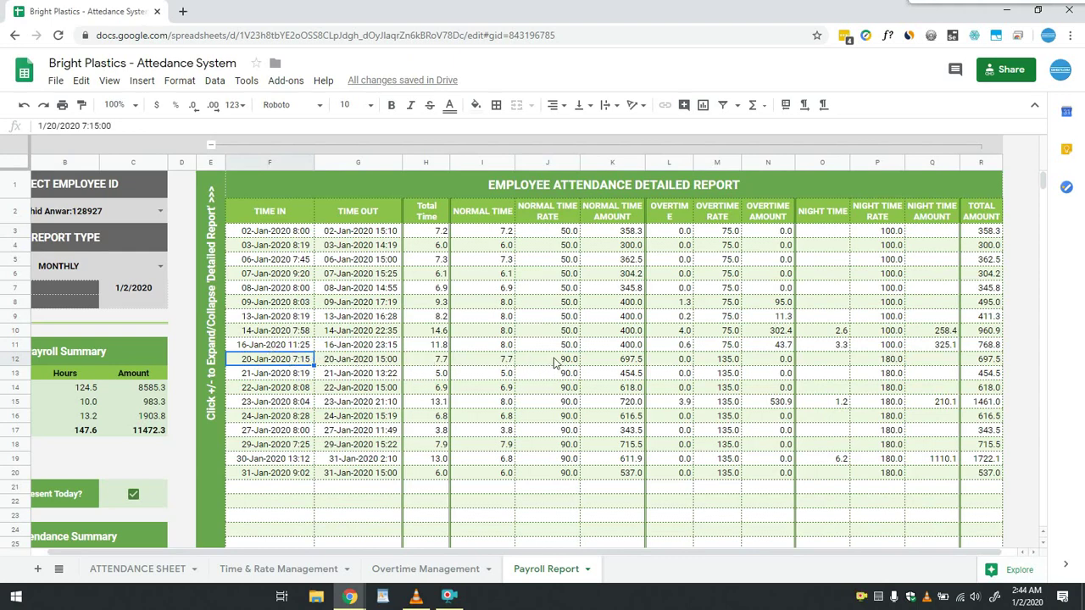
drag(555, 363, 564, 460)
drag(573, 347, 557, 233)
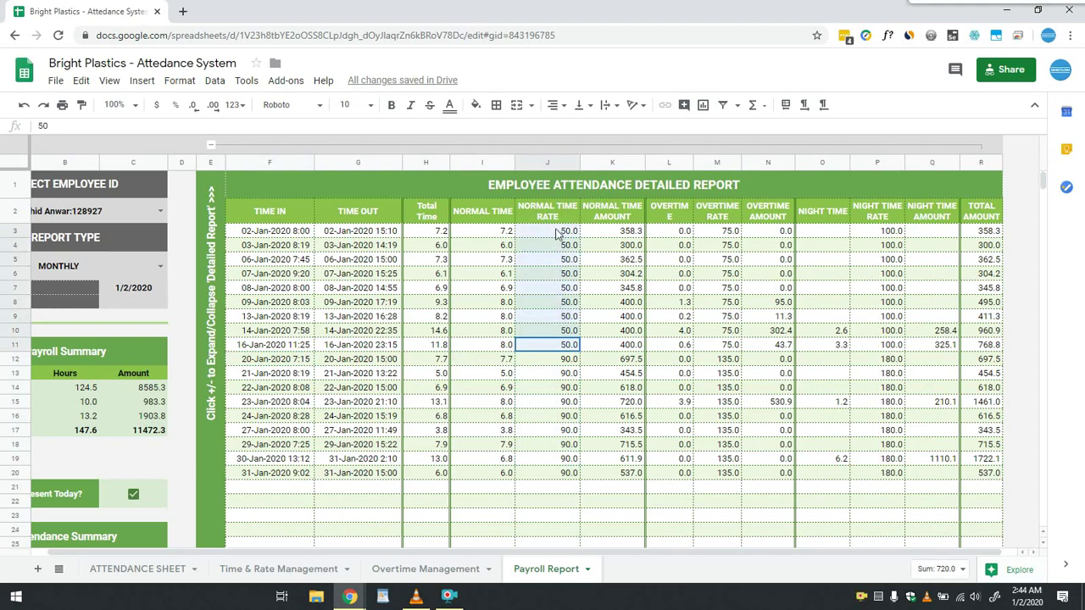
drag(575, 364, 566, 476)
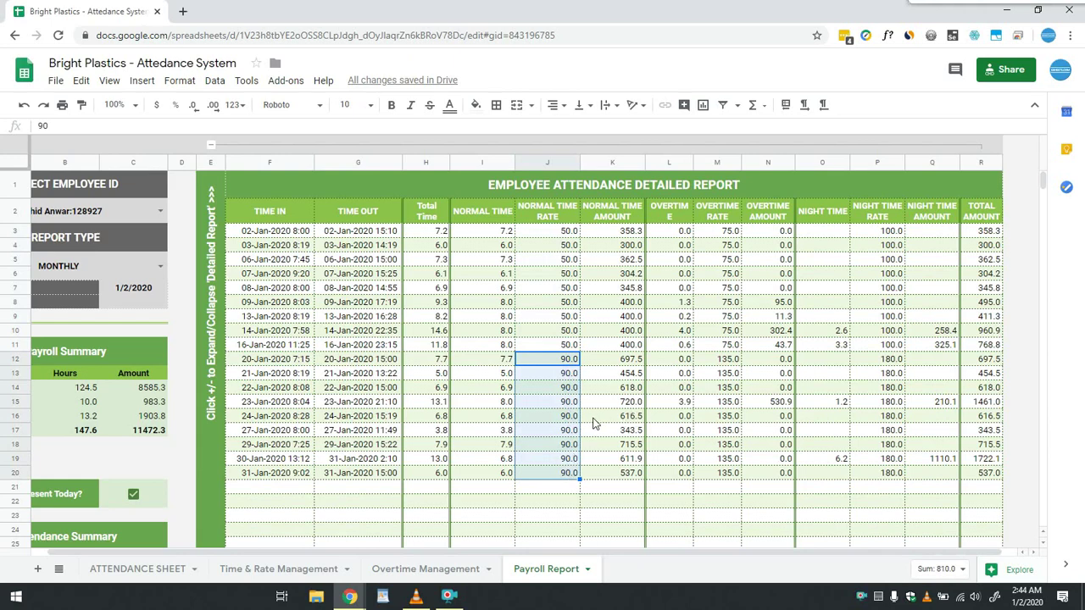
Examine the overtime, night time and total amount columns of the detailed report
drag(652, 162, 919, 176)
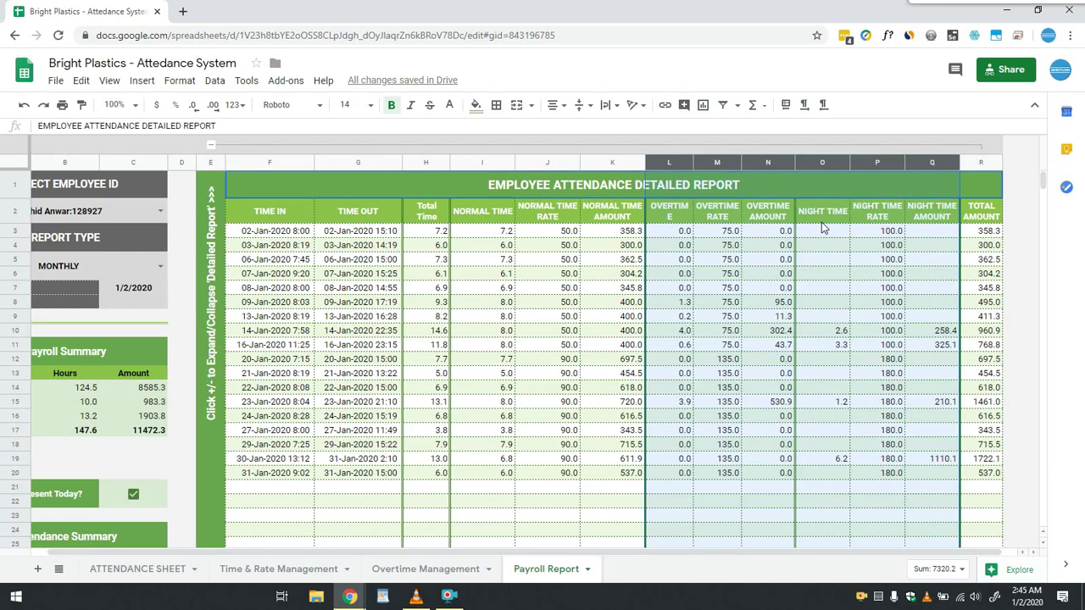
click(975, 162)
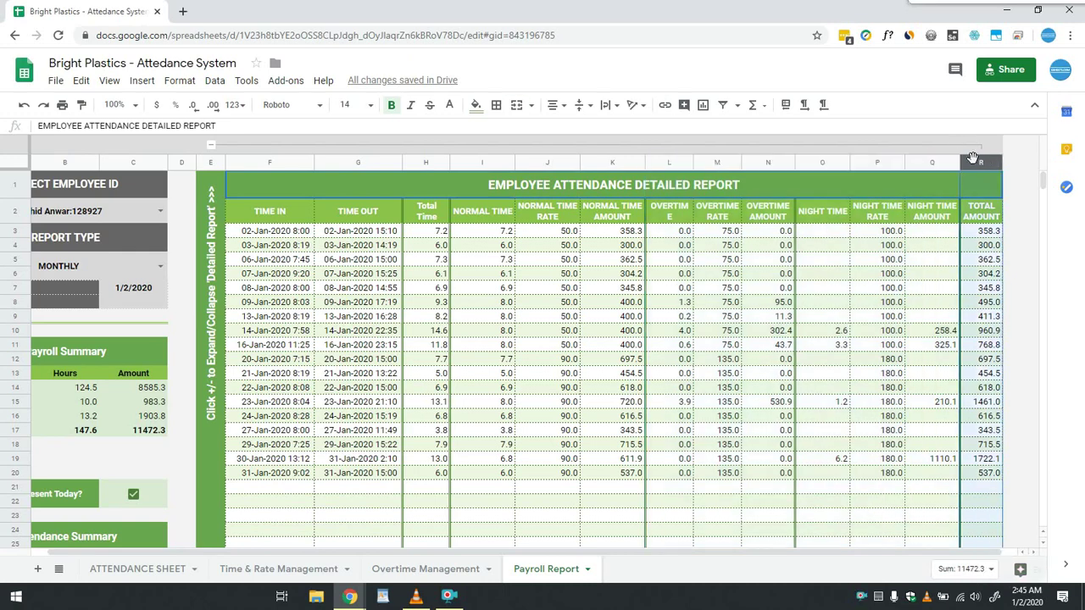